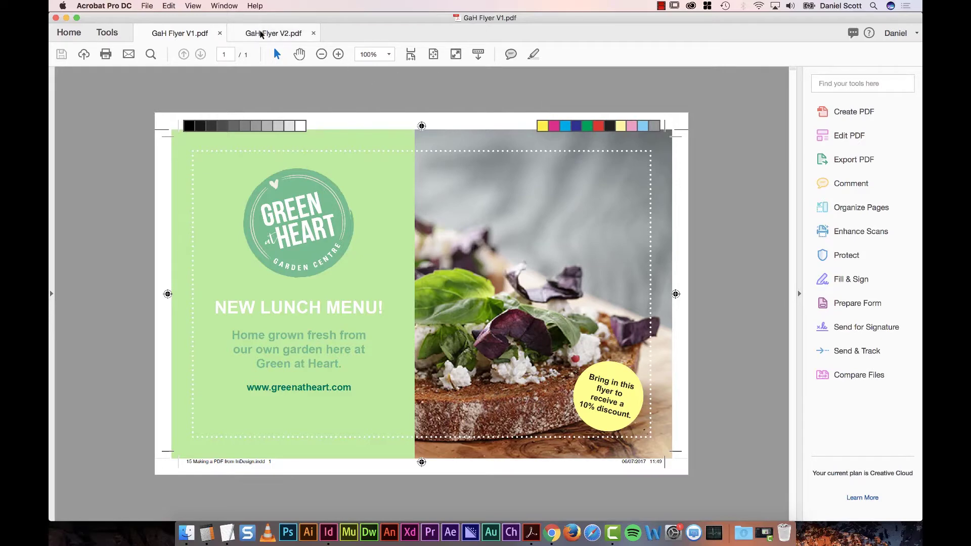
Switch to the GaH Flyer V2.pdf tab to view the version without crop marks
{"action": "left_click", "coordinate": [273, 32]}
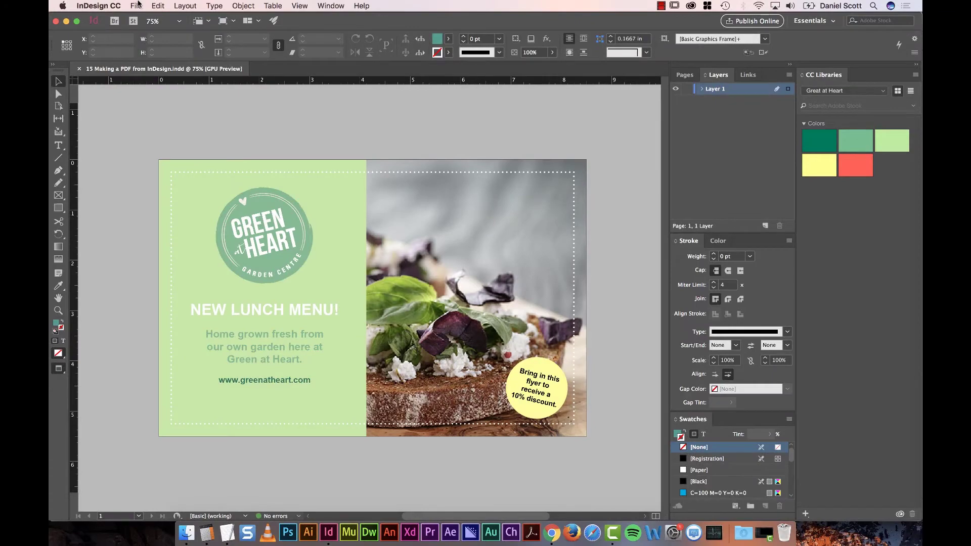
Export the flyer as Adobe PDF (Print) named 'GaH Flyer V1' in Desktop > InDesign Class Files
{"action": "left_click", "coordinate": [136, 5]}
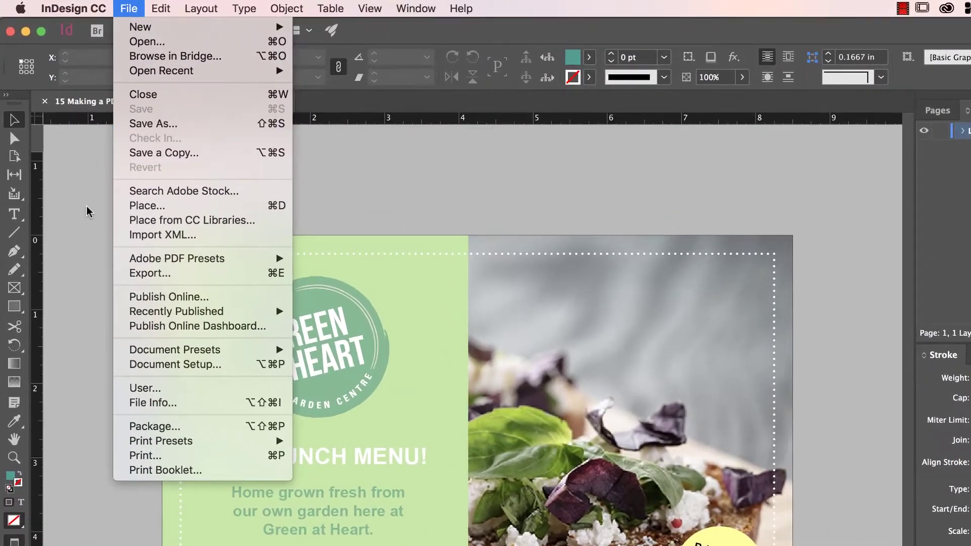
{"action": "left_click", "coordinate": [136, 5]}
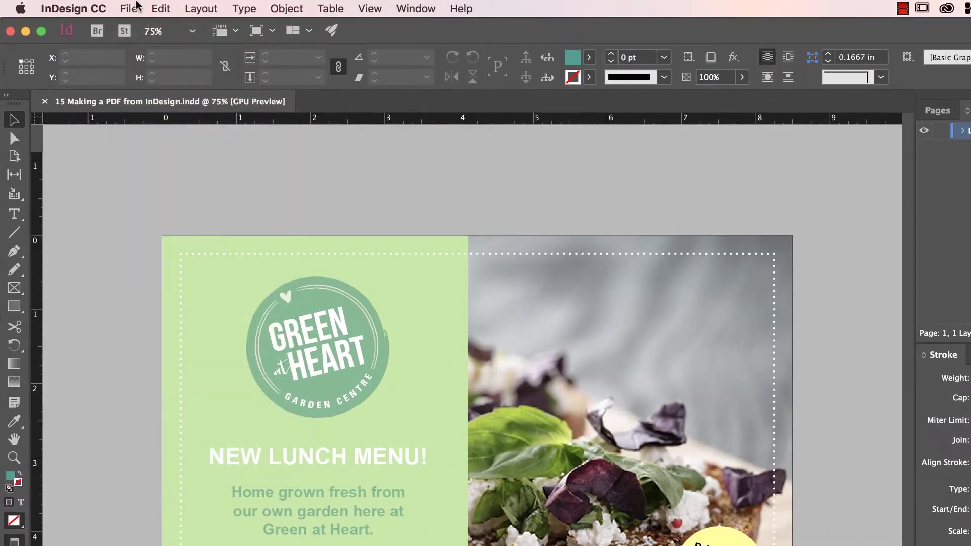
{"action": "left_click", "coordinate": [137, 5]}
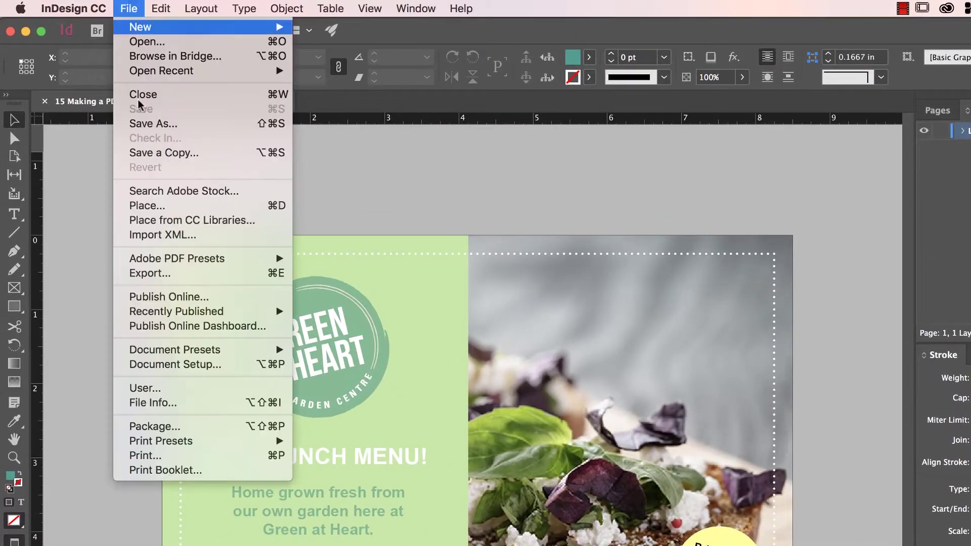
{"action": "left_click", "coordinate": [276, 279]}
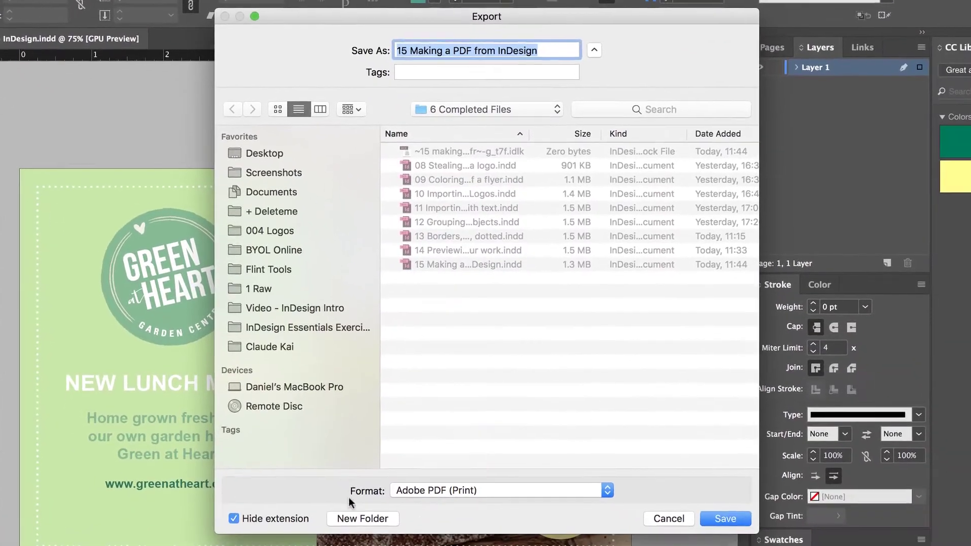
{"action": "left_click", "coordinate": [414, 487]}
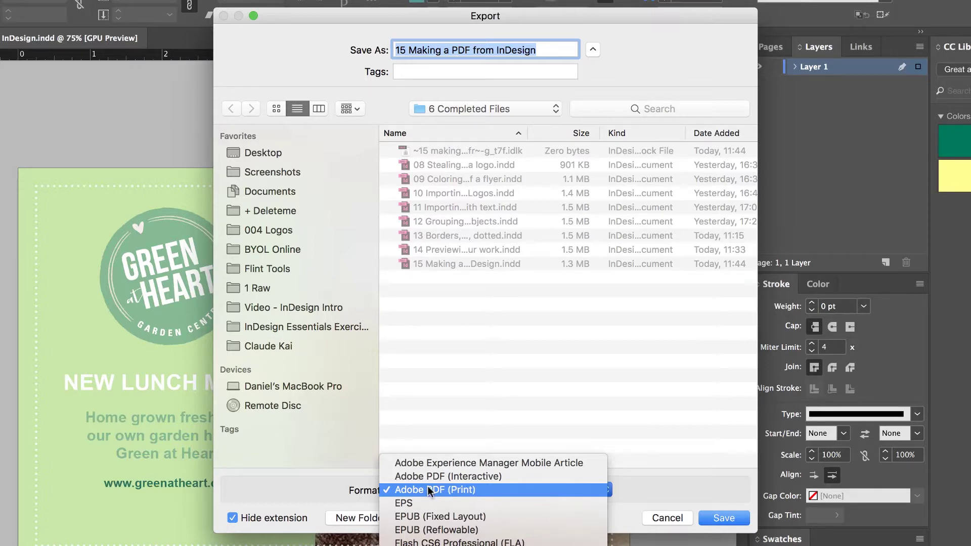
{"action": "left_click", "coordinate": [553, 490]}
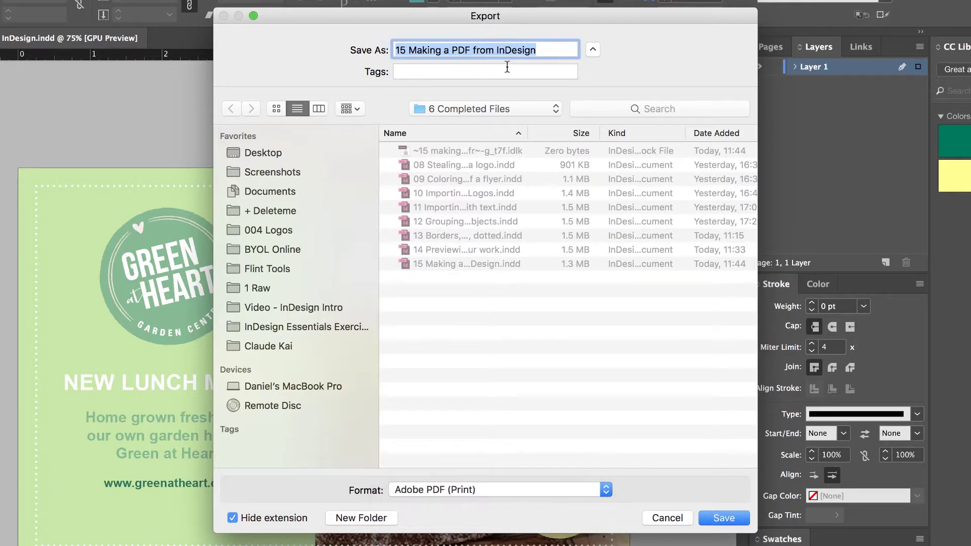
{"action": "left_click", "coordinate": [263, 154]}
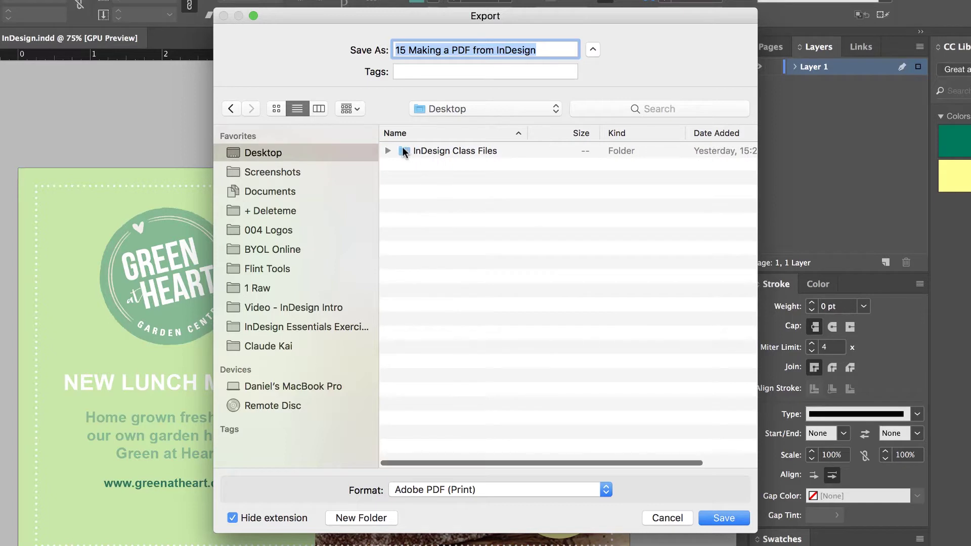
{"action": "double_click", "coordinate": [467, 152]}
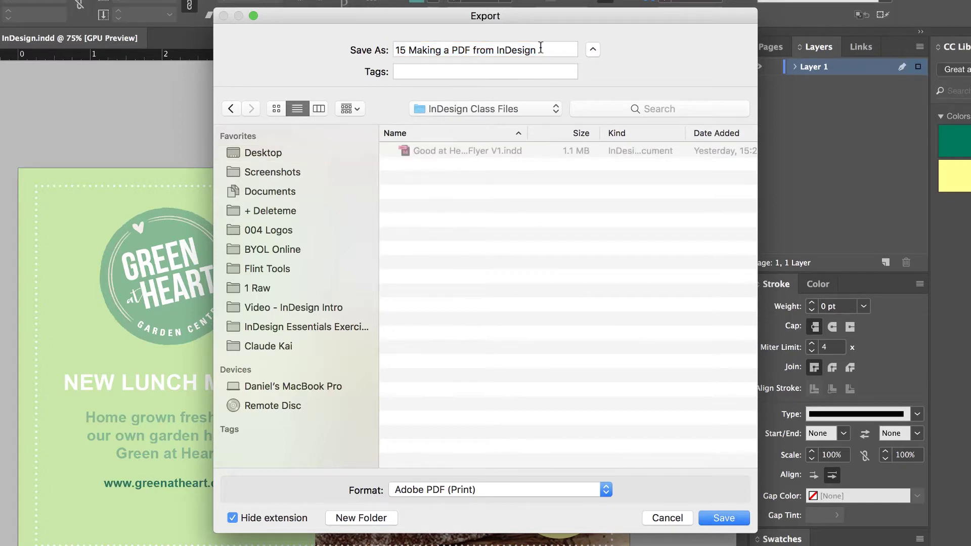
{"action": "type", "text": "G"}
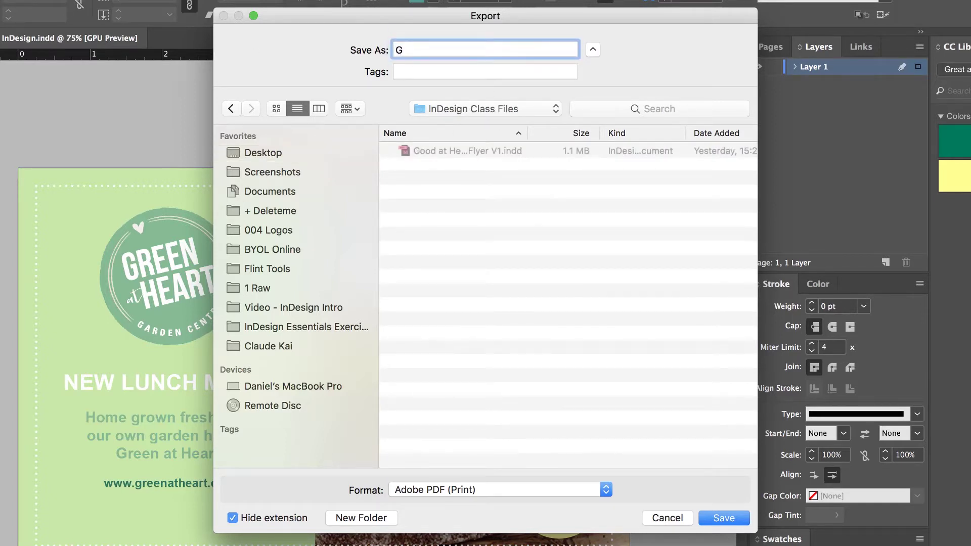
{"action": "type", "text": "aH Flyer V1"}
Export GaH Flyer V1.pdf with the unmodified [High Quality Print] preset
{"action": "key", "text": "Return"}
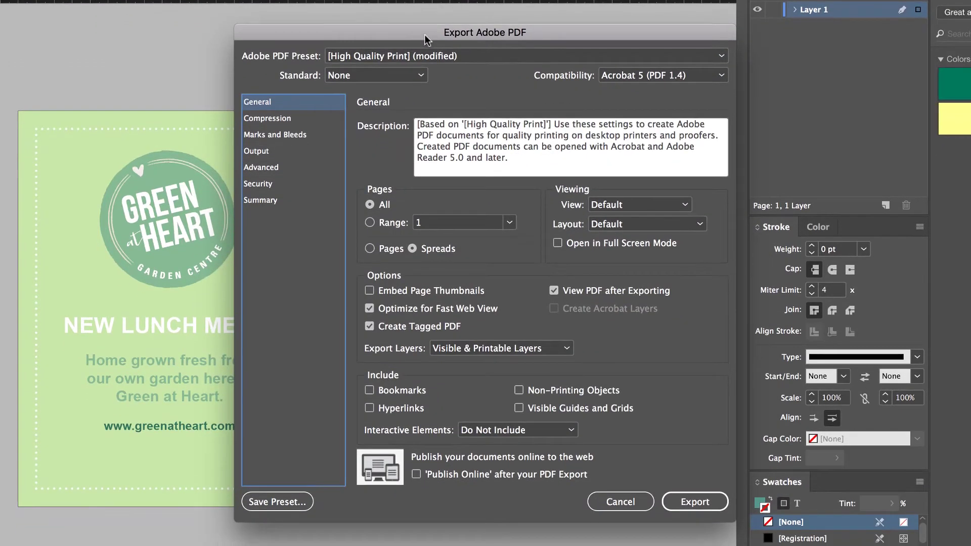
{"action": "left_click", "coordinate": [293, 117]}
{"action": "left_click", "coordinate": [281, 135]}
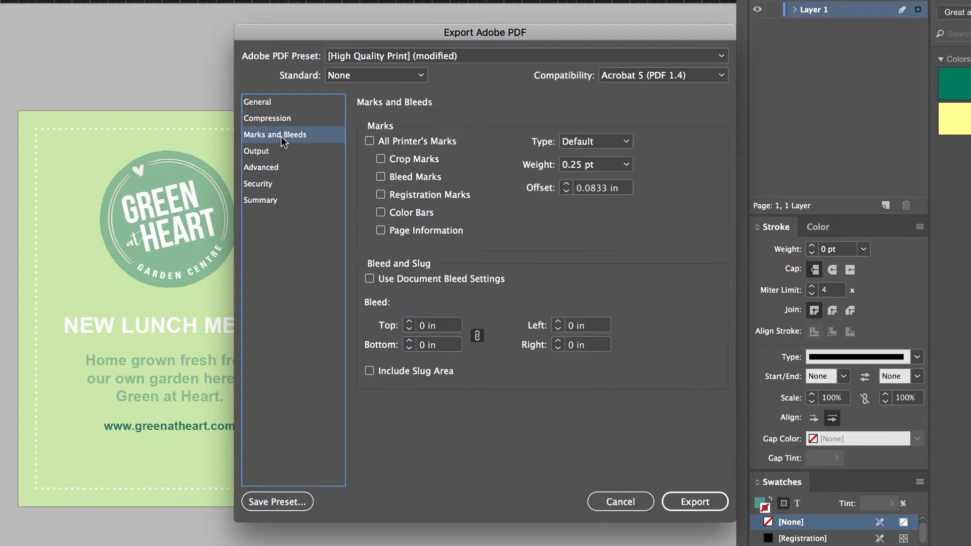
{"action": "left_click", "coordinate": [271, 104]}
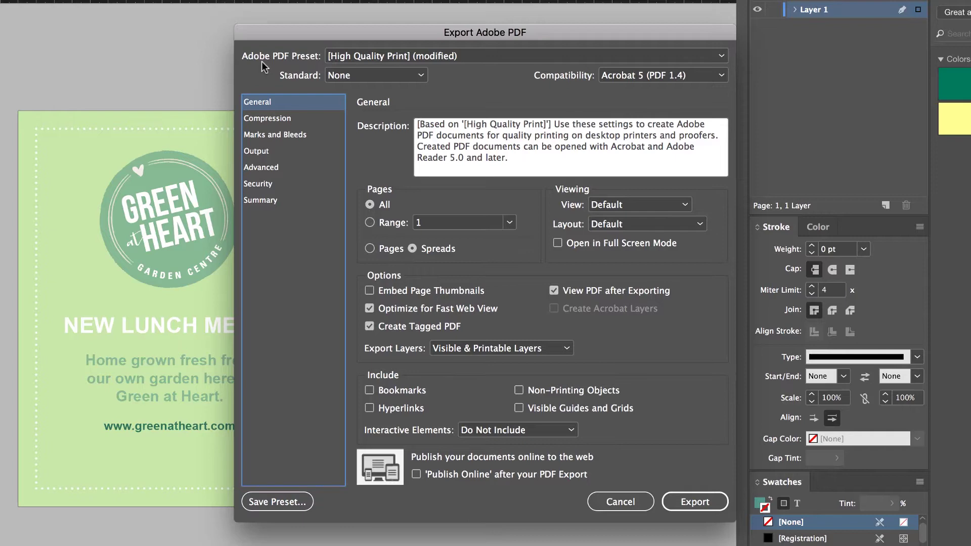
{"action": "left_click", "coordinate": [440, 56]}
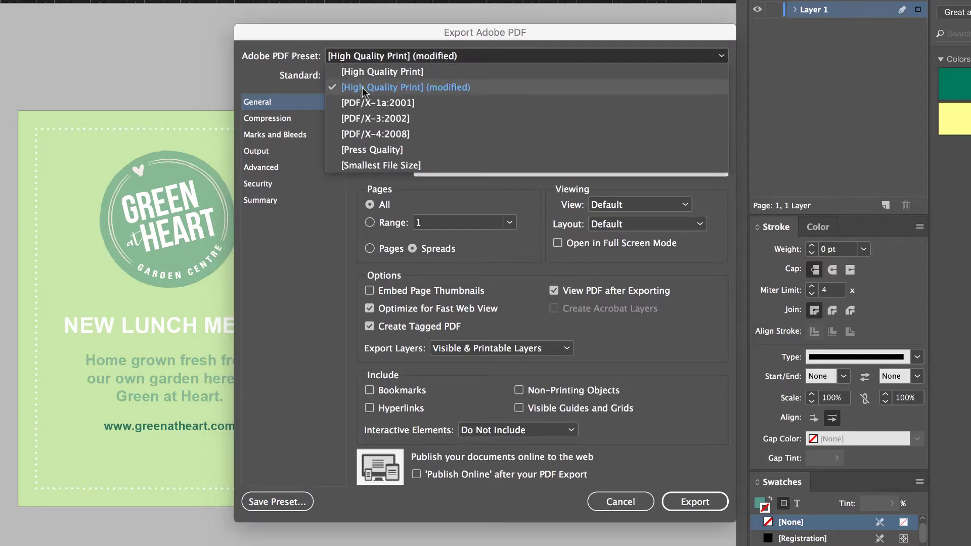
{"action": "left_click", "coordinate": [359, 75]}
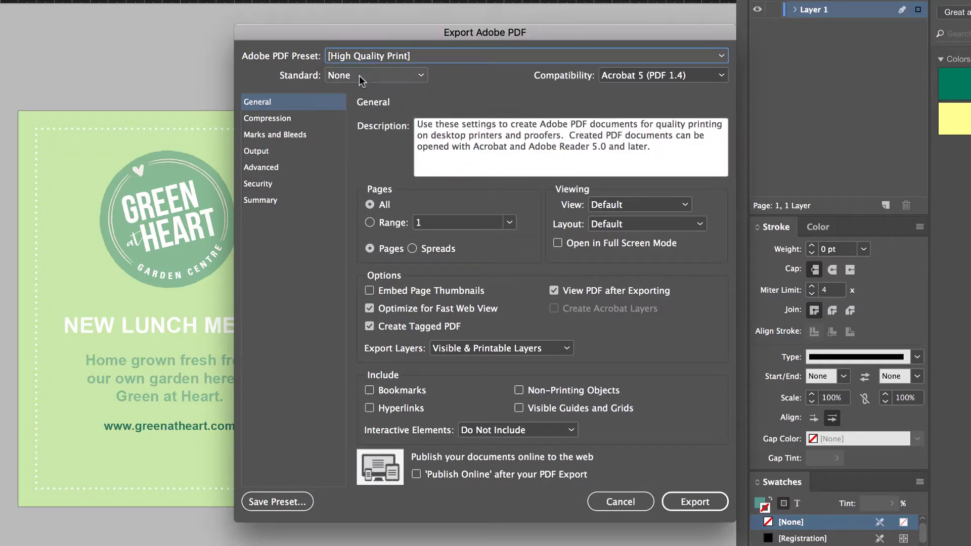
{"action": "left_click", "coordinate": [687, 505]}
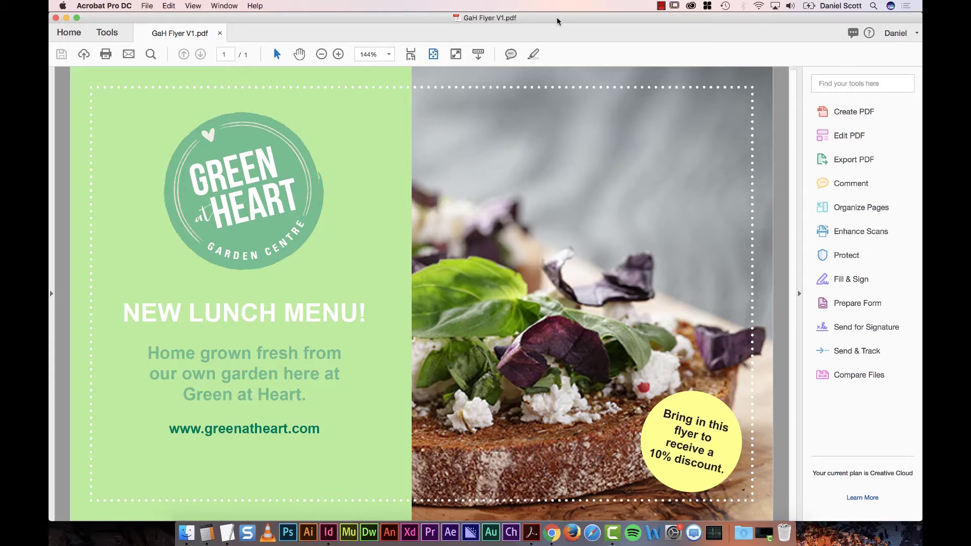
In Finder, open GaH Flyer V1.pdf from Desktop > InDesign Class Files in Acrobat
{"action": "key", "text": "super+Tab"}
{"action": "key", "text": "super+Tab"}
{"action": "key", "text": "super+Tab"}
{"action": "key", "text": "super+Tab"}
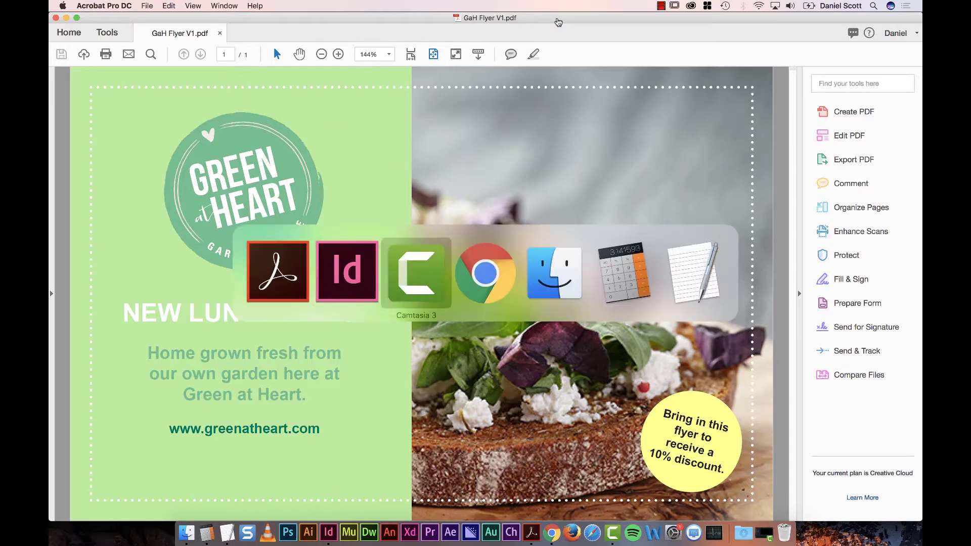
{"action": "key", "text": "super+n"}
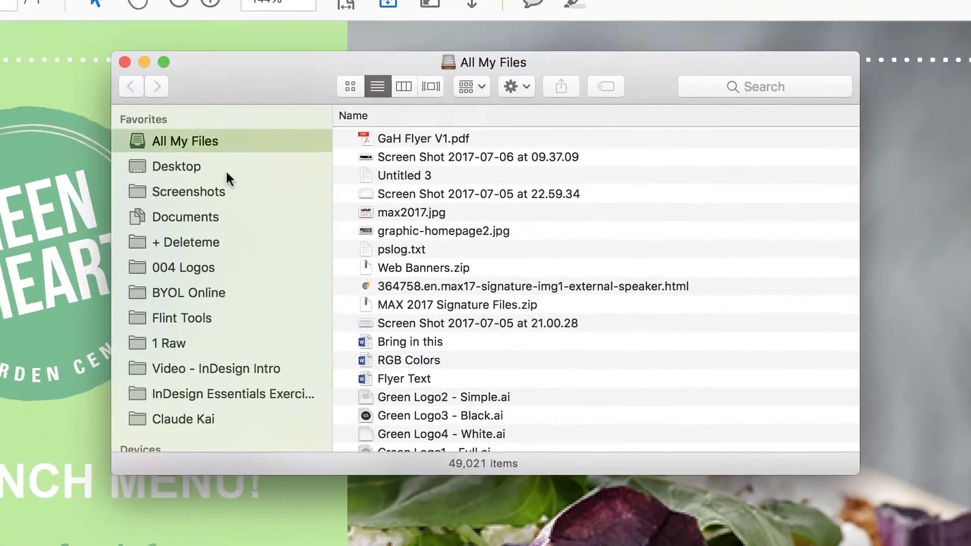
{"action": "left_click", "coordinate": [345, 143]}
{"action": "double_click", "coordinate": [403, 139]}
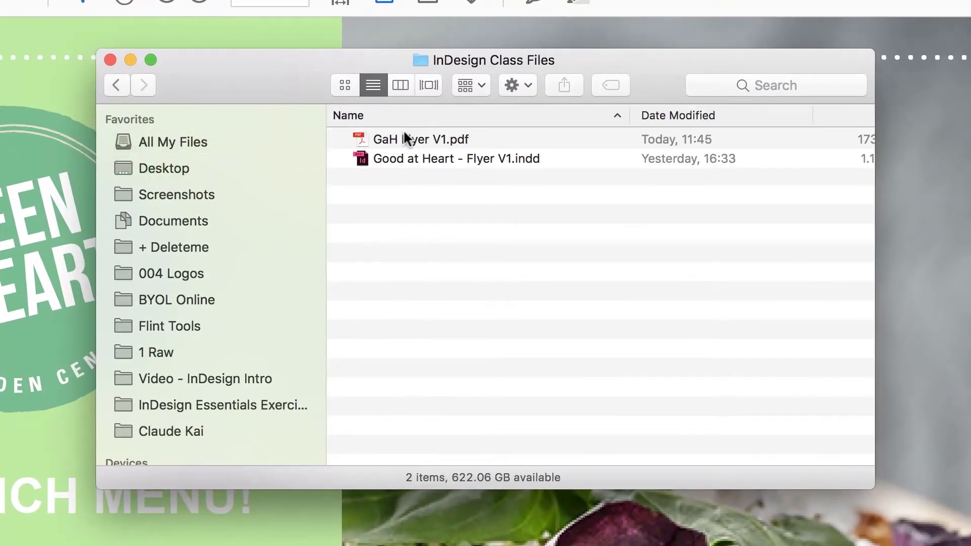
{"action": "left_click", "coordinate": [453, 139]}
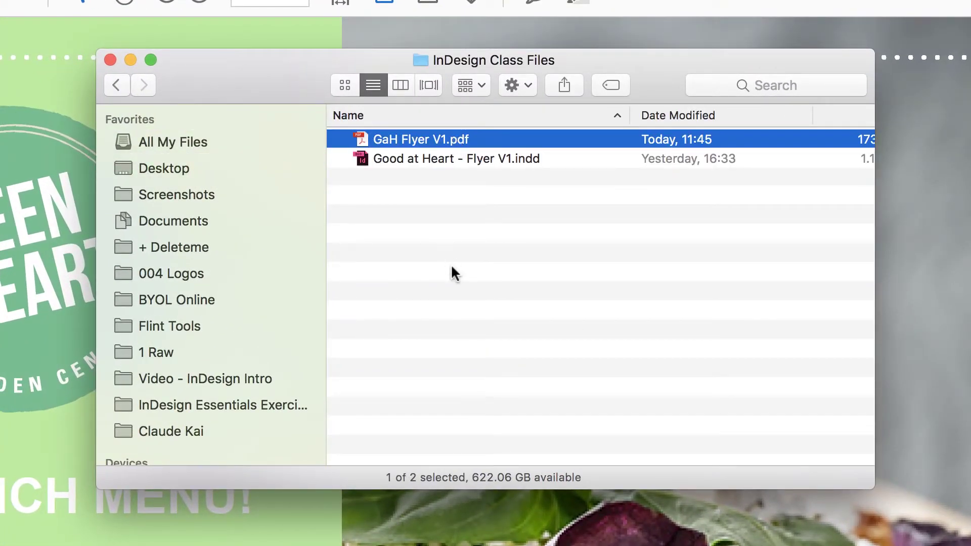
{"action": "double_click", "coordinate": [455, 138]}
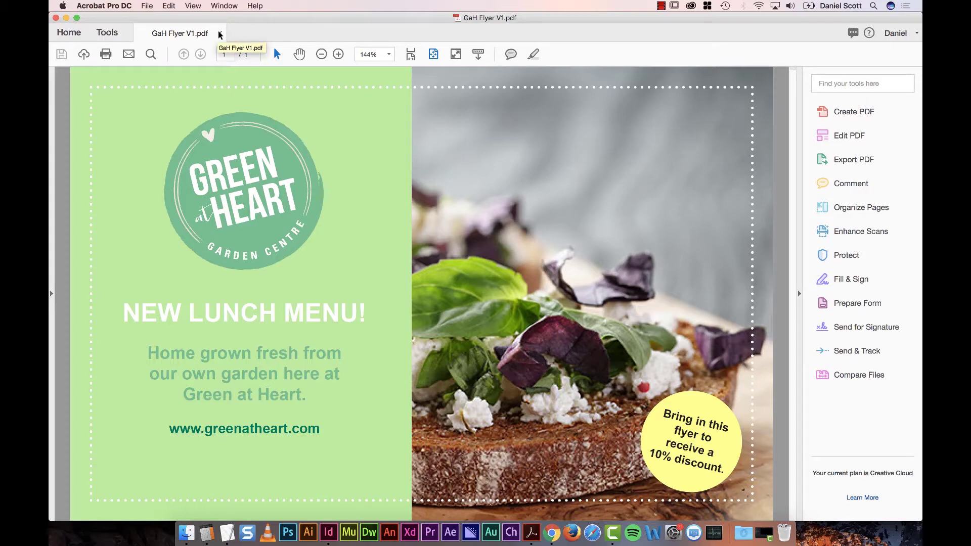
Back in InDesign, start a new export that replaces the existing GaH Flyer V1.pdf
{"action": "key", "text": "super+Tab"}
{"action": "key", "text": "super+Tab"}
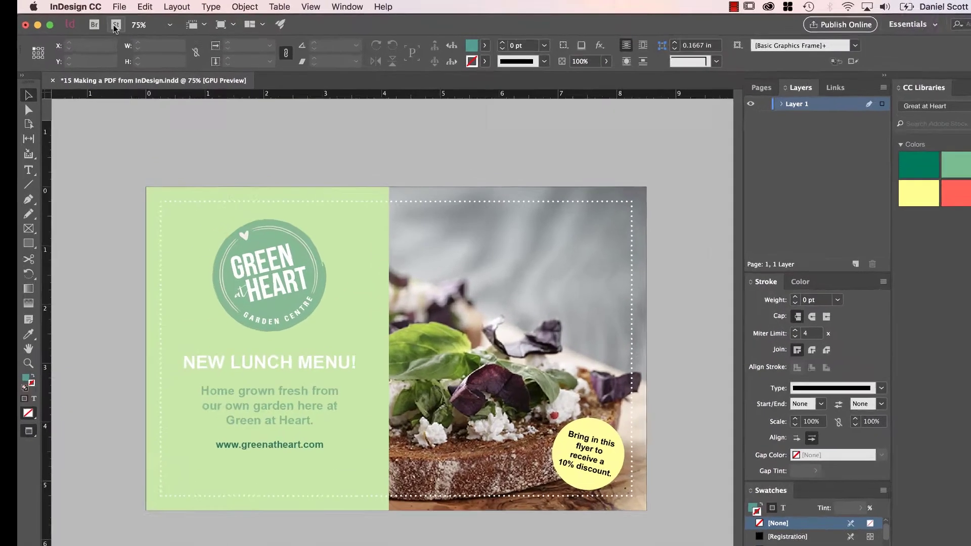
{"action": "left_click", "coordinate": [135, 6]}
{"action": "left_click", "coordinate": [93, 361]}
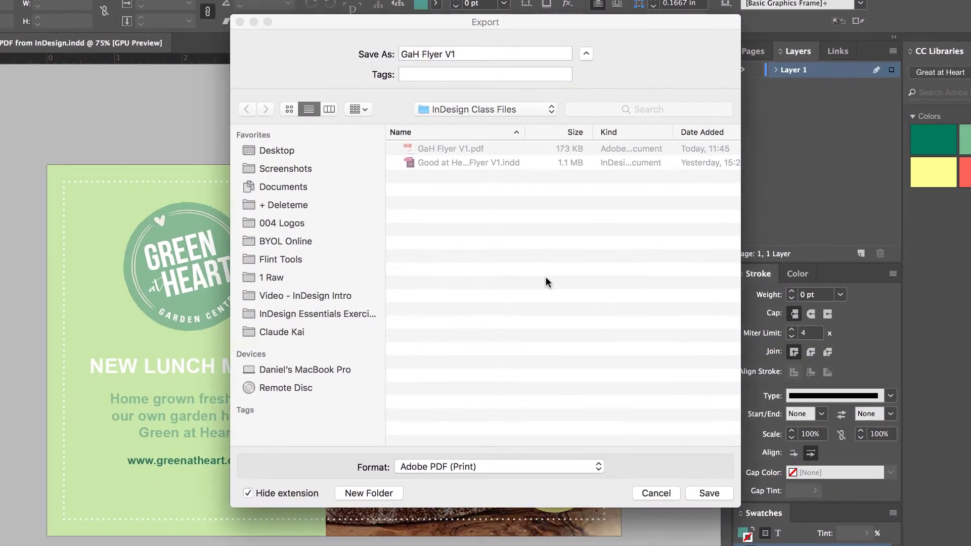
{"action": "key", "text": "Return"}
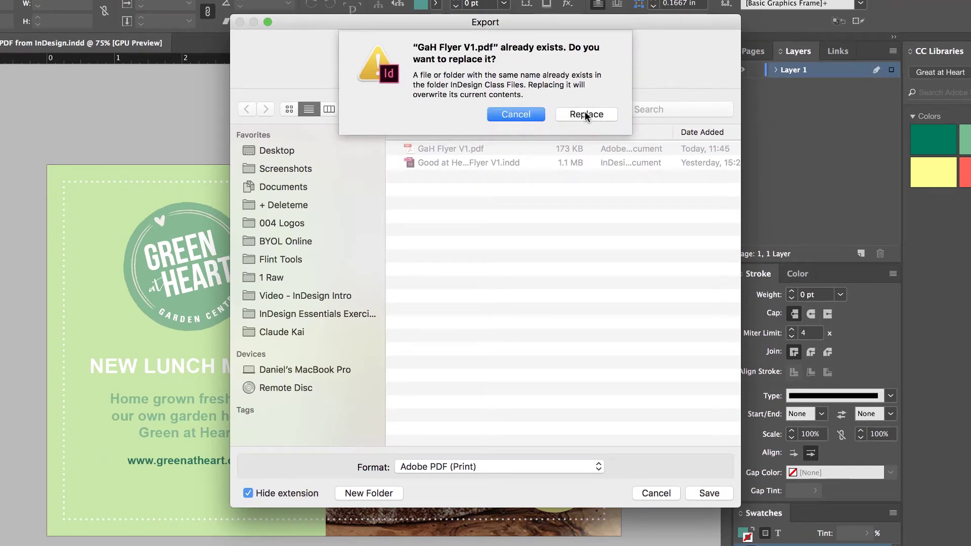
{"action": "left_click", "coordinate": [585, 113]}
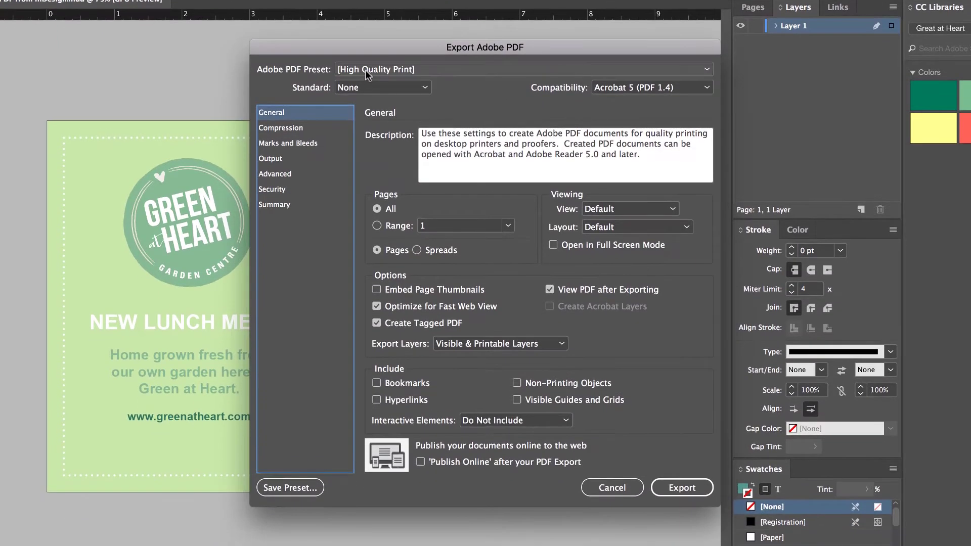
{"action": "left_click", "coordinate": [365, 83]}
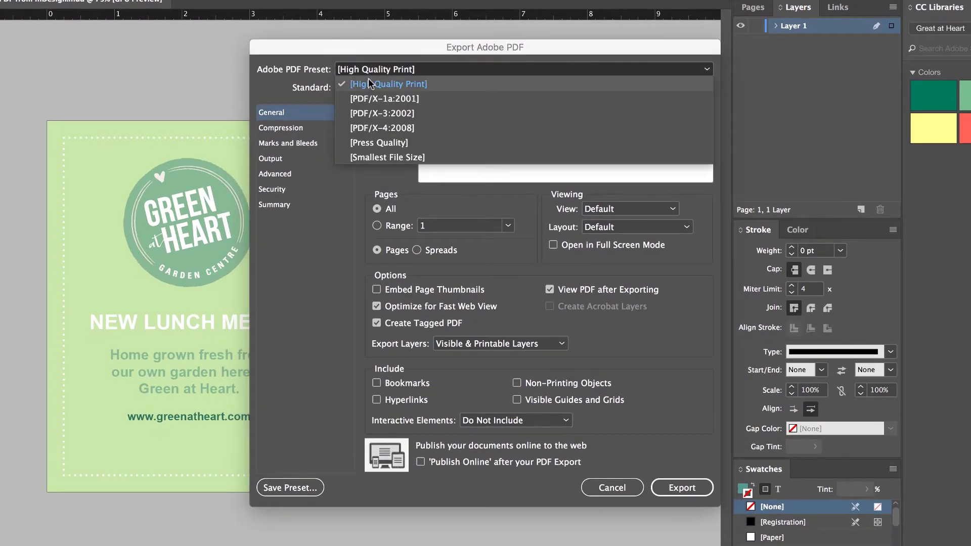
{"action": "left_click", "coordinate": [375, 158]}
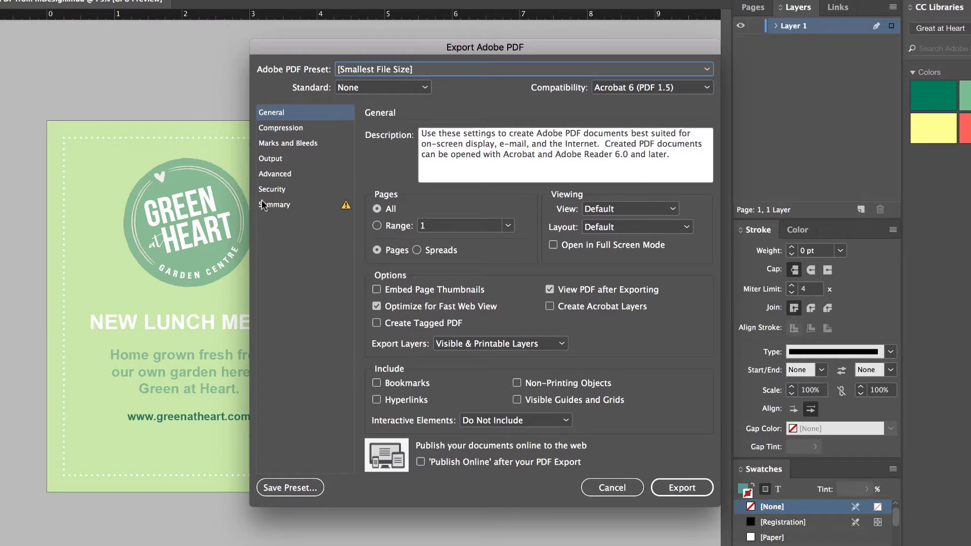
{"action": "left_click", "coordinate": [400, 69]}
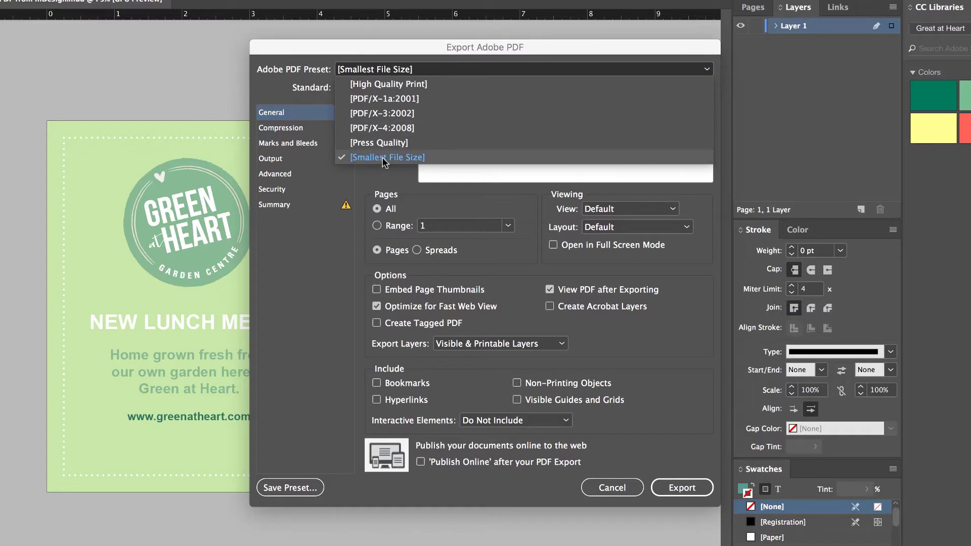
{"action": "left_click", "coordinate": [388, 82]}
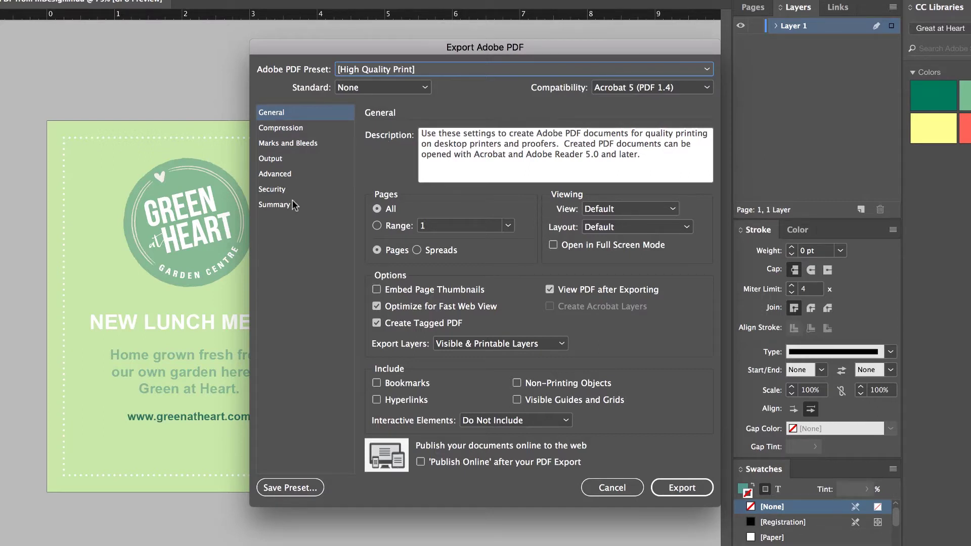
In Marks and Bleeds, turn on Crop Marks and Use Document Bleed Settings
{"action": "left_click", "coordinate": [295, 146]}
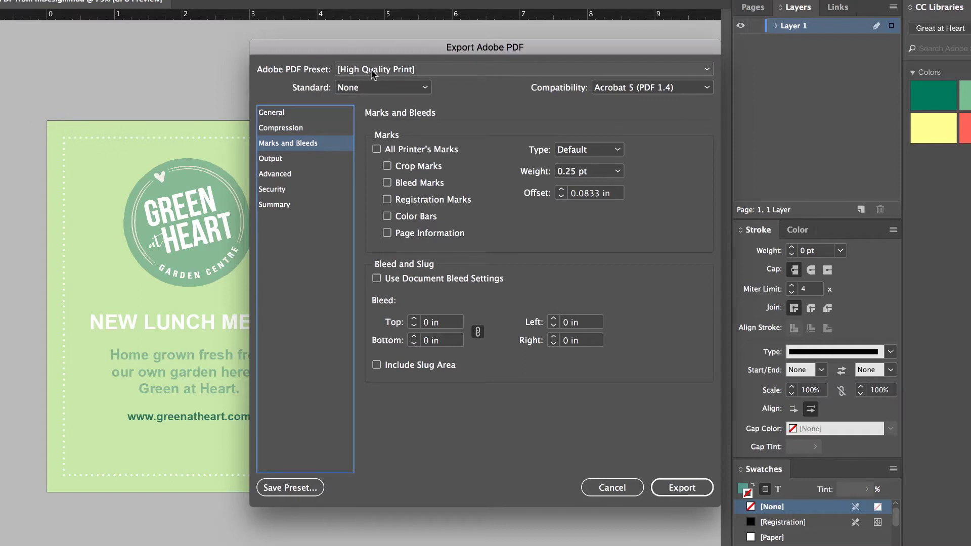
{"action": "left_click", "coordinate": [387, 183]}
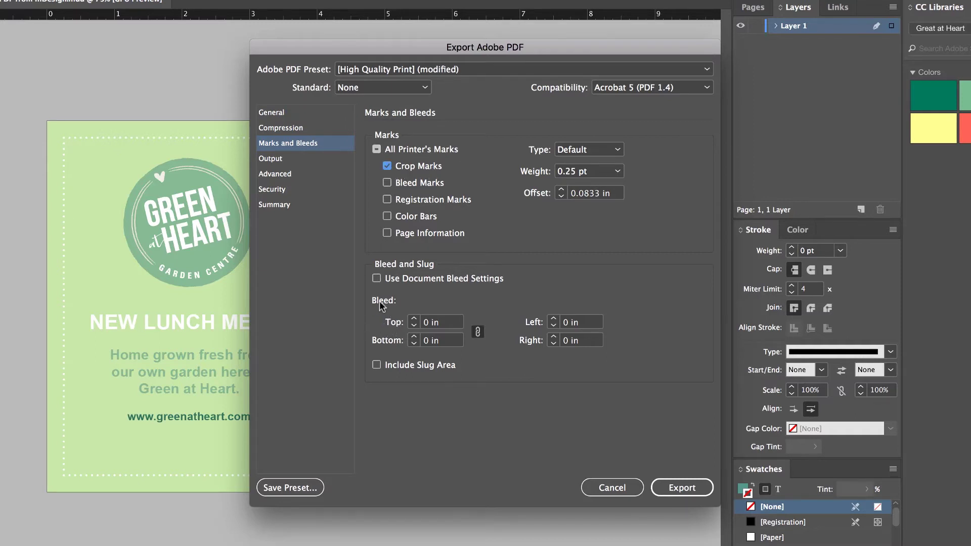
{"action": "left_click", "coordinate": [404, 281]}
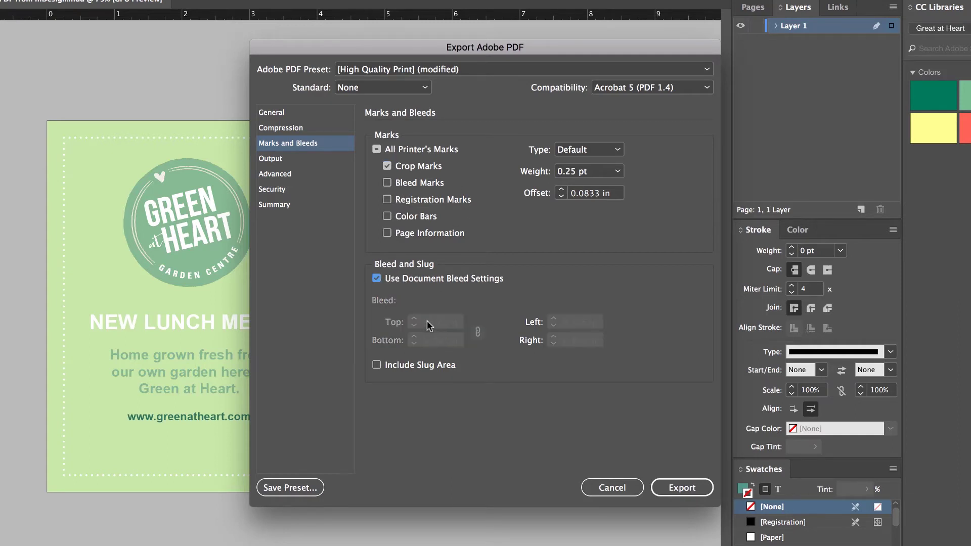
{"action": "left_click", "coordinate": [405, 288]}
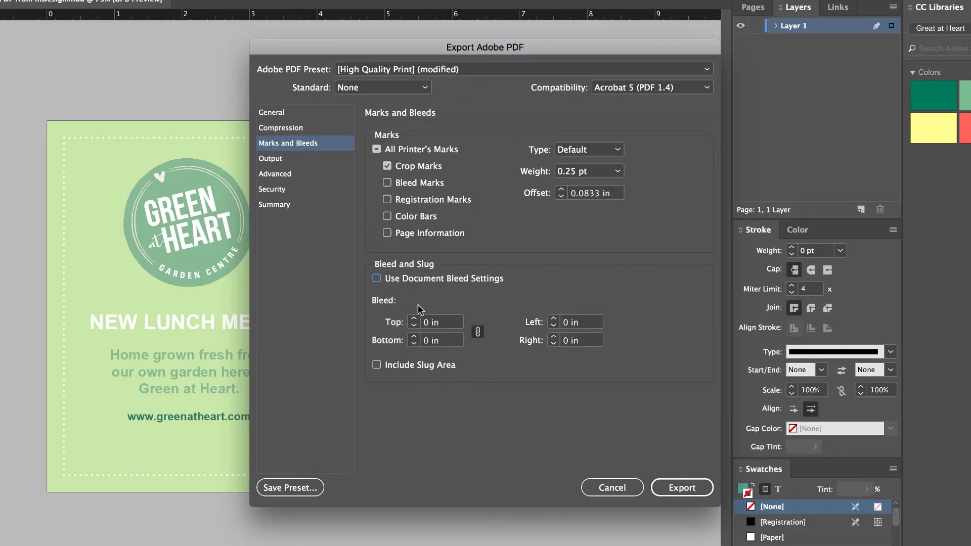
{"action": "left_click", "coordinate": [402, 278]}
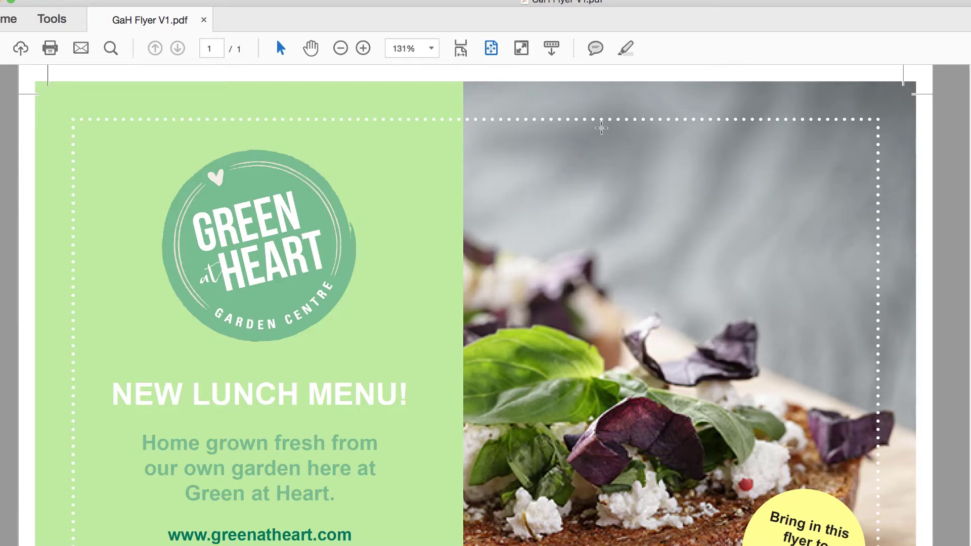
Leave Acrobat and return to the flyer in InDesign
{"action": "key", "text": "super+Tab"}
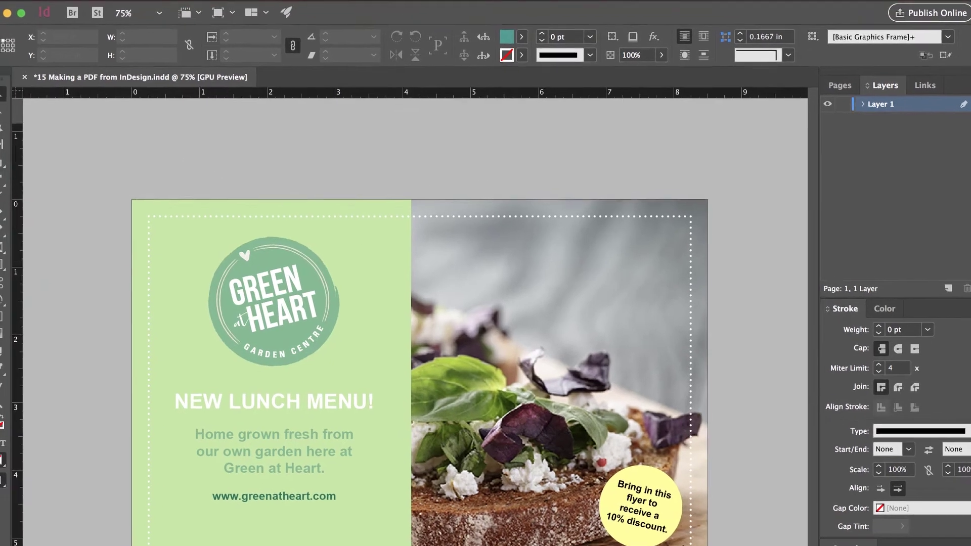
Export the flyer again under the name GaH Flyer V1, replacing the existing PDF
{"action": "left_click", "coordinate": [90, 0]}
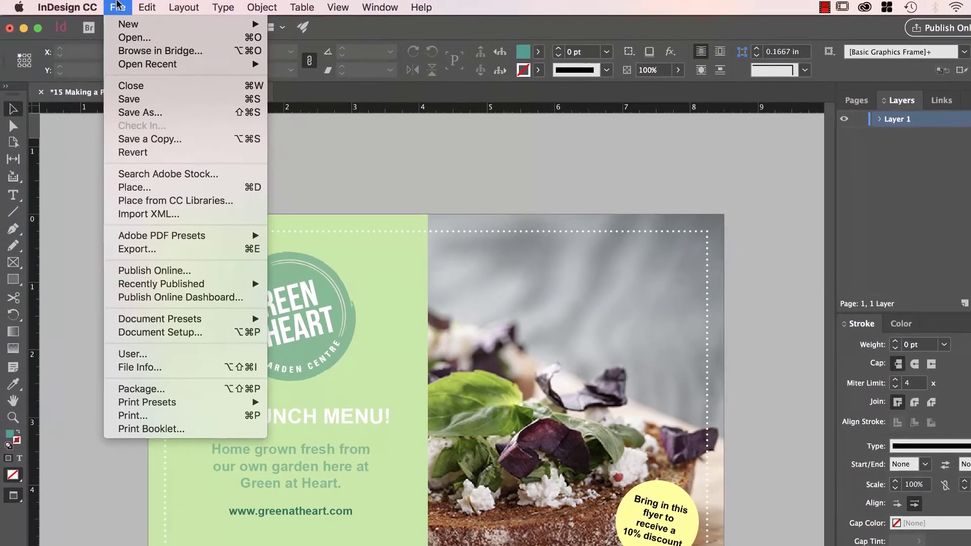
{"action": "left_click", "coordinate": [137, 249]}
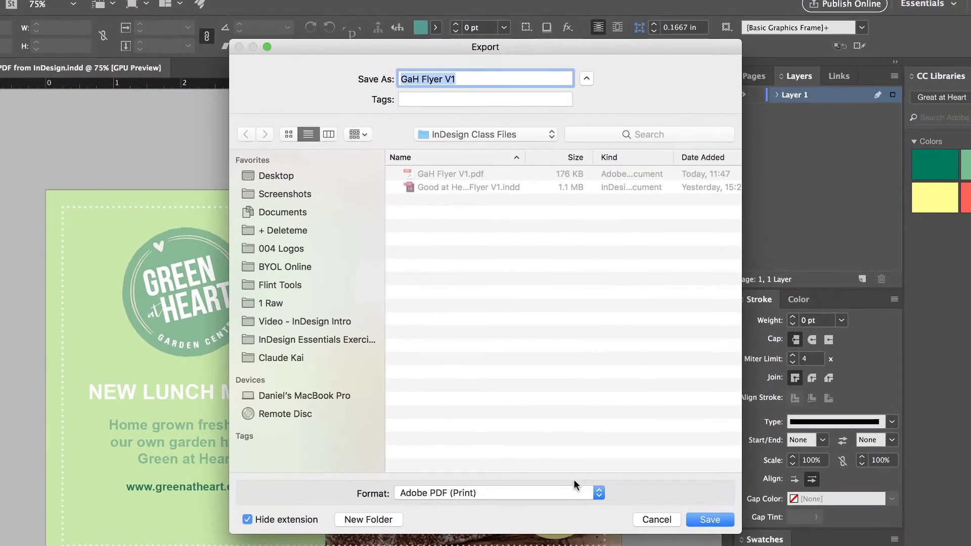
{"action": "key", "text": "super+Tab"}
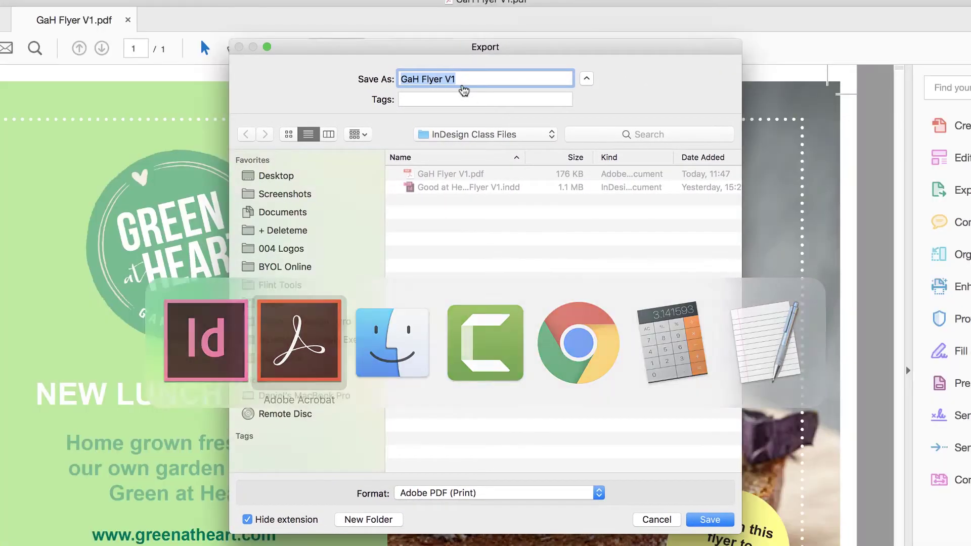
{"action": "key", "text": "super+w"}
{"action": "left_click", "coordinate": [462, 83]}
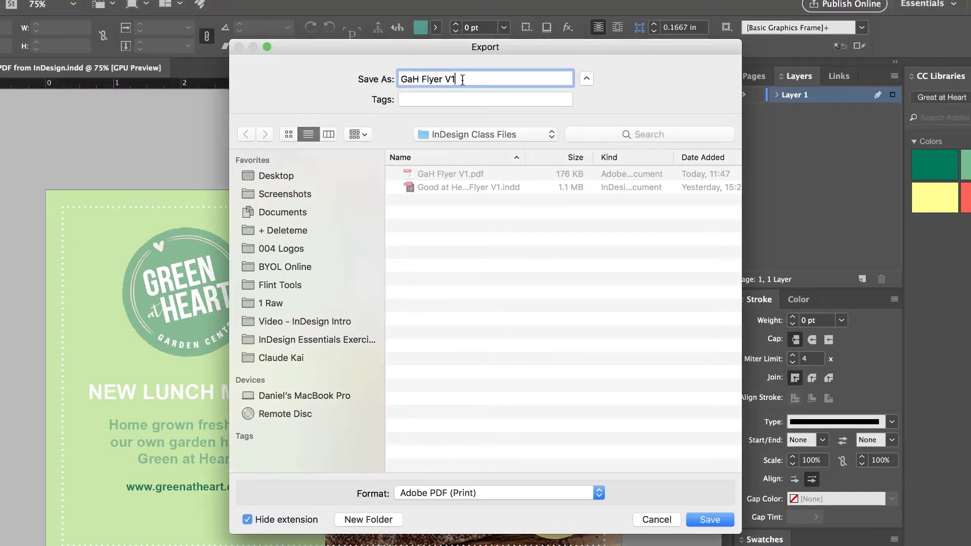
{"action": "left_click", "coordinate": [718, 521]}
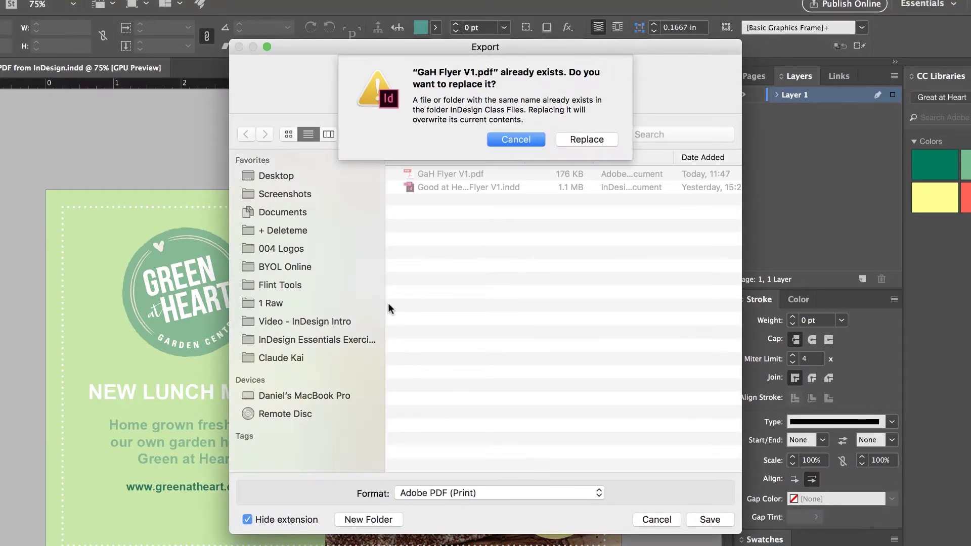
{"action": "left_click", "coordinate": [586, 139]}
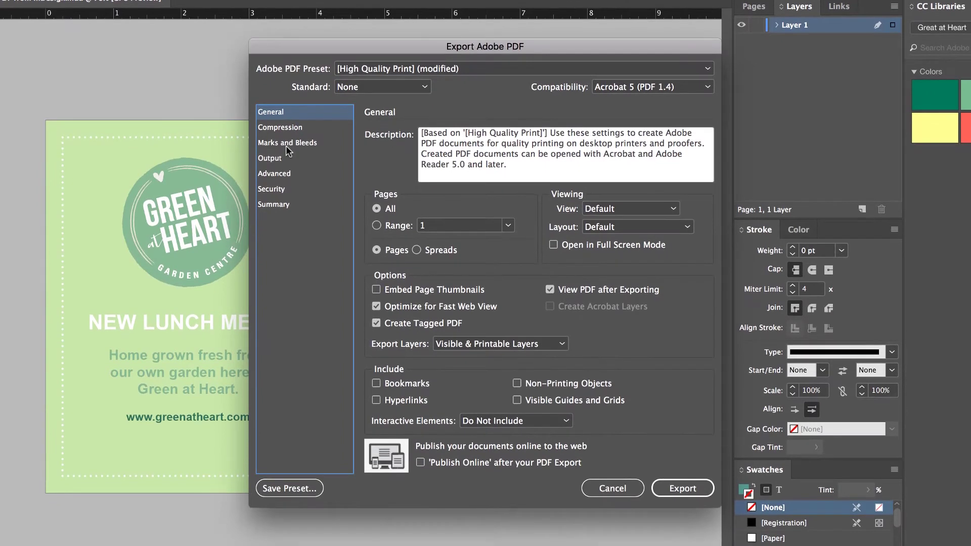
Enable bleed marks, registration marks and All Printer's Marks, then export the PDF
{"action": "left_click", "coordinate": [286, 144]}
{"action": "left_click", "coordinate": [387, 182]}
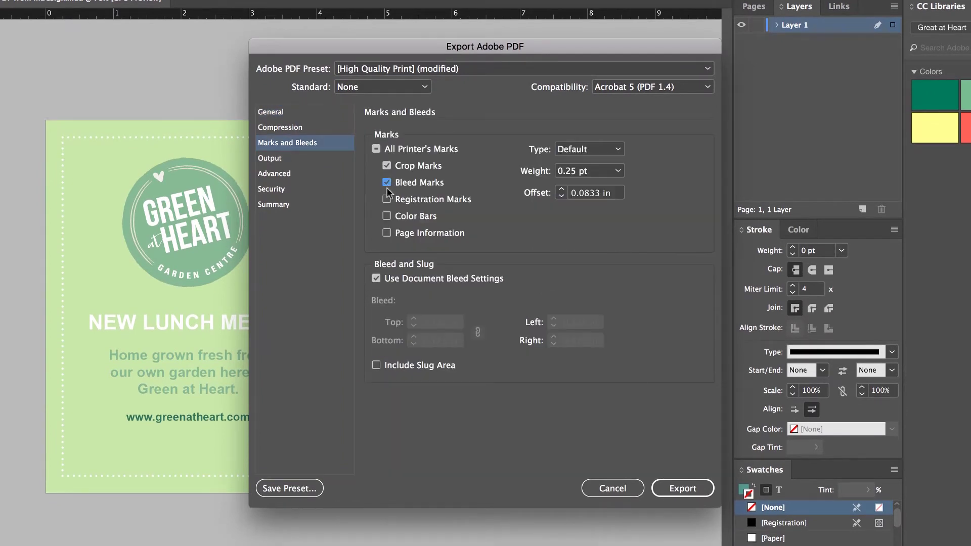
{"action": "left_click", "coordinate": [387, 199]}
{"action": "left_click", "coordinate": [376, 149]}
{"action": "left_click", "coordinate": [688, 489]}
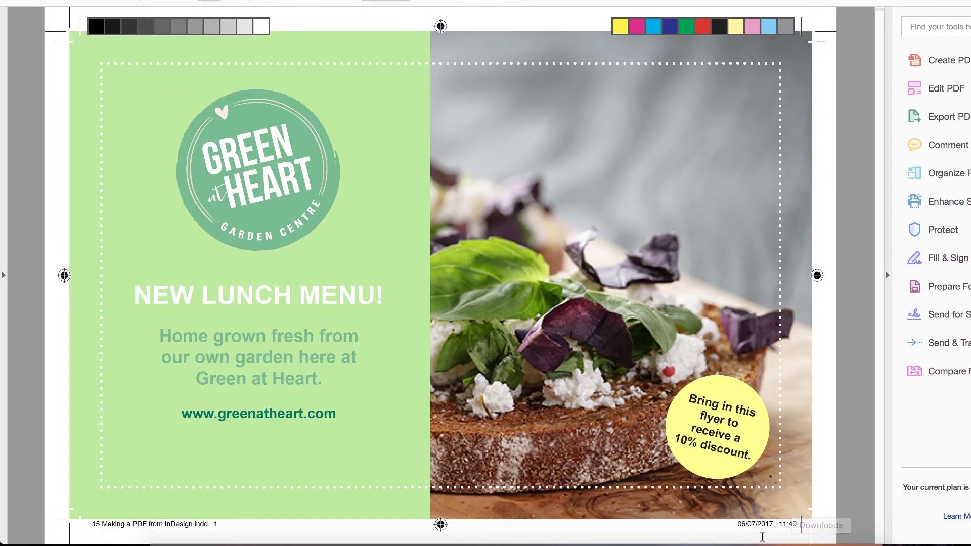
Select the footer's date and time text in Acrobat, then deselect it
{"action": "left_click_drag", "start_coordinate": [738, 525], "coordinate": [790, 529]}
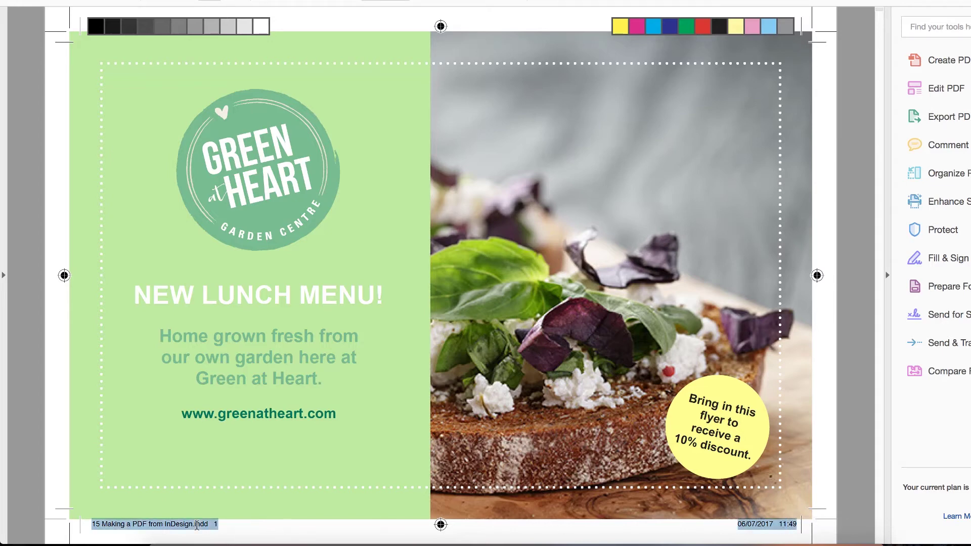
{"action": "left_click", "coordinate": [844, 348]}
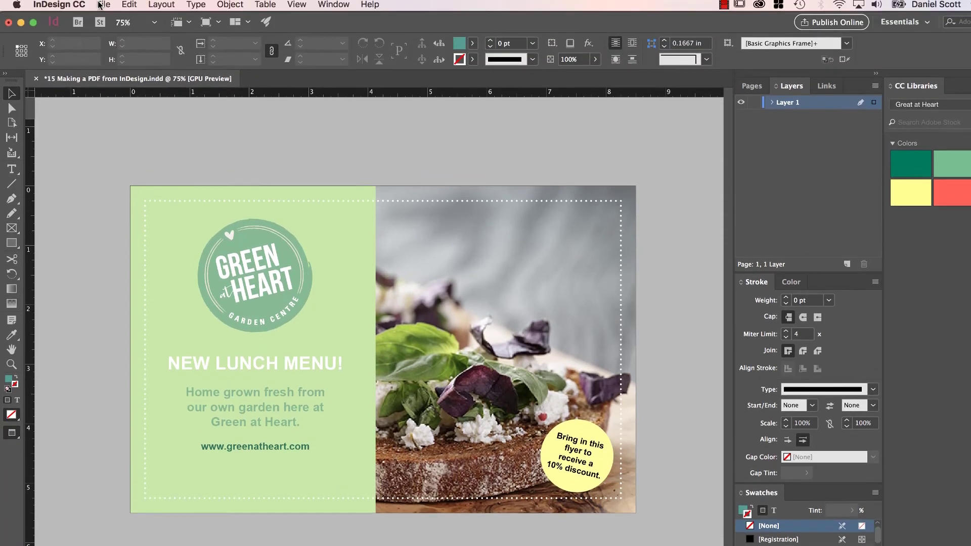
Export the flyer again under the same file name, replacing the existing PDF
{"action": "left_click", "coordinate": [103, 6]}
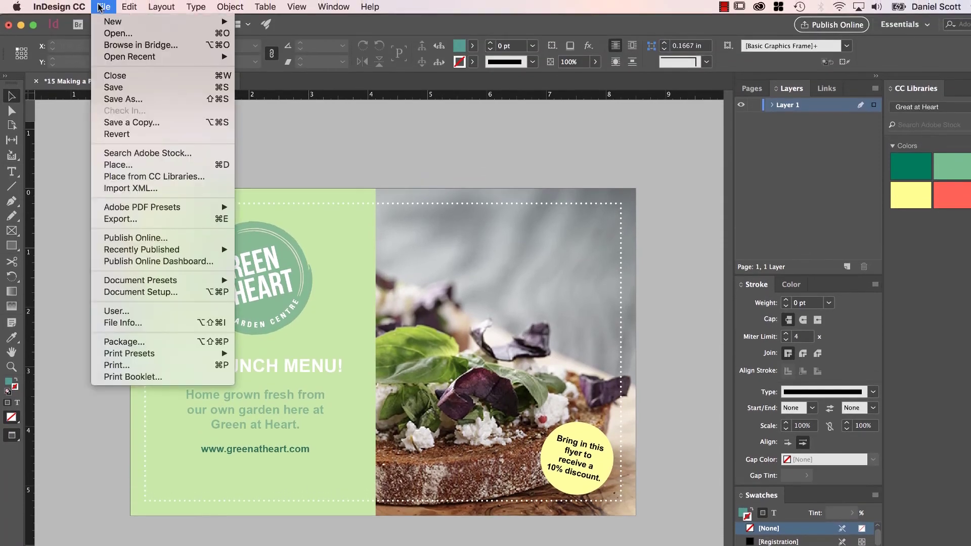
{"action": "left_click", "coordinate": [137, 219]}
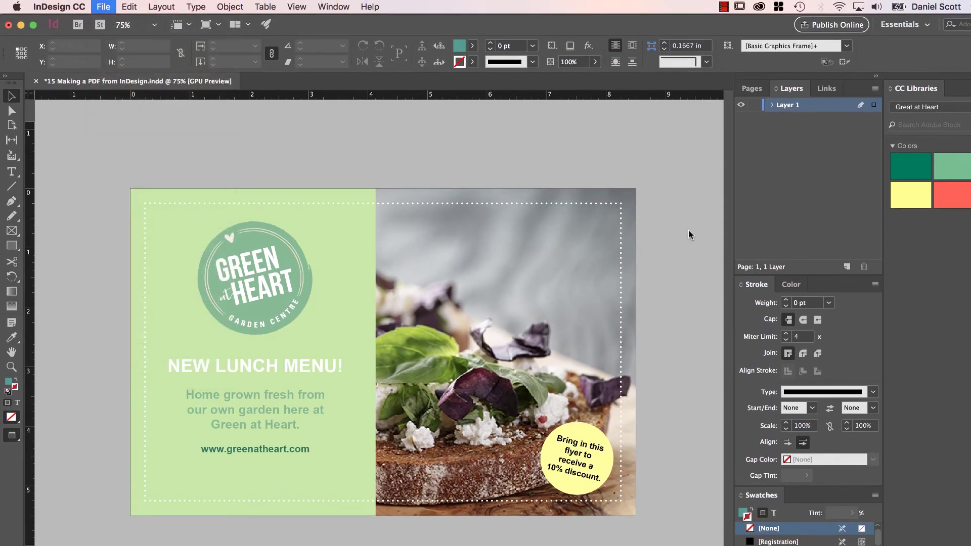
{"action": "key", "text": "Return"}
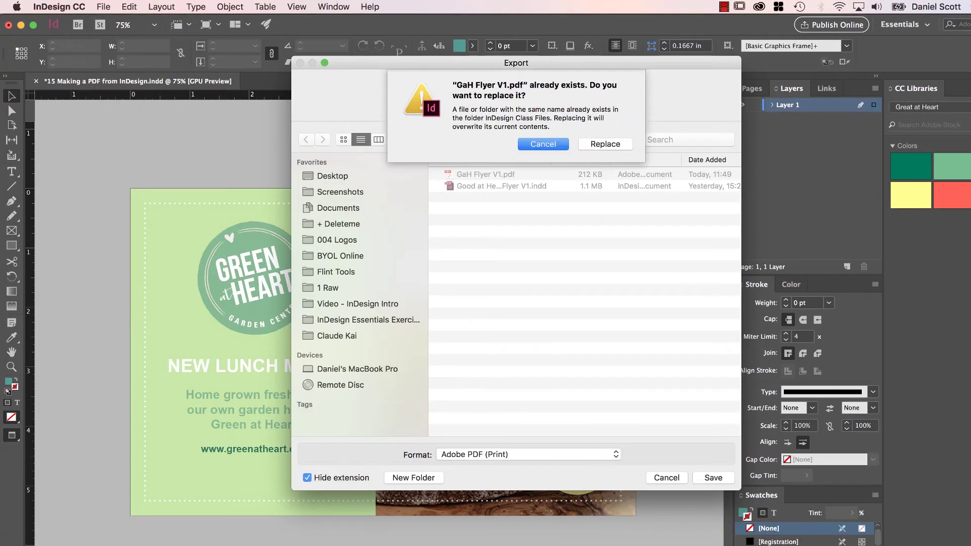
{"action": "left_click", "coordinate": [605, 143]}
Reset to the plain [High Quality Print] preset and enable only Crop Marks in Marks and Bleeds
{"action": "left_click", "coordinate": [437, 143]}
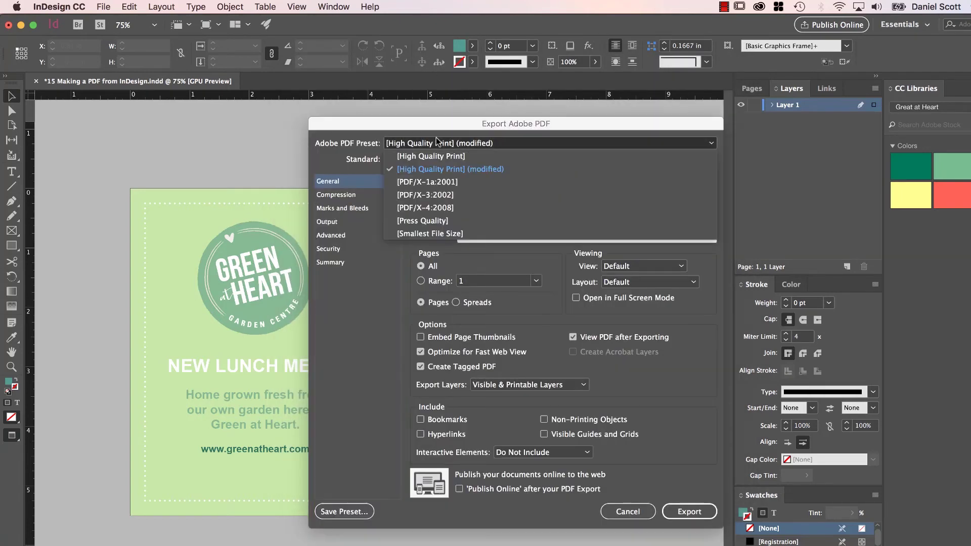
{"action": "left_click", "coordinate": [429, 156]}
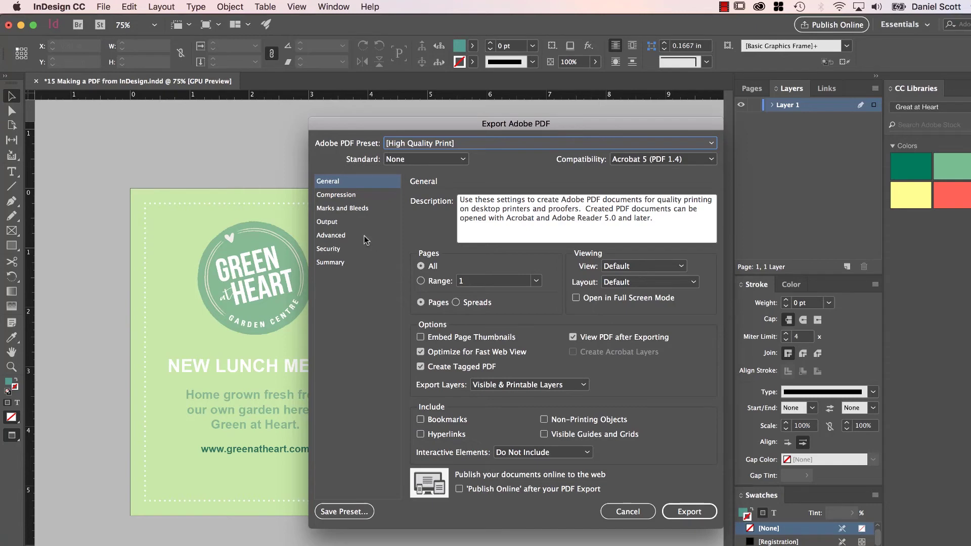
{"action": "left_click", "coordinate": [342, 208]}
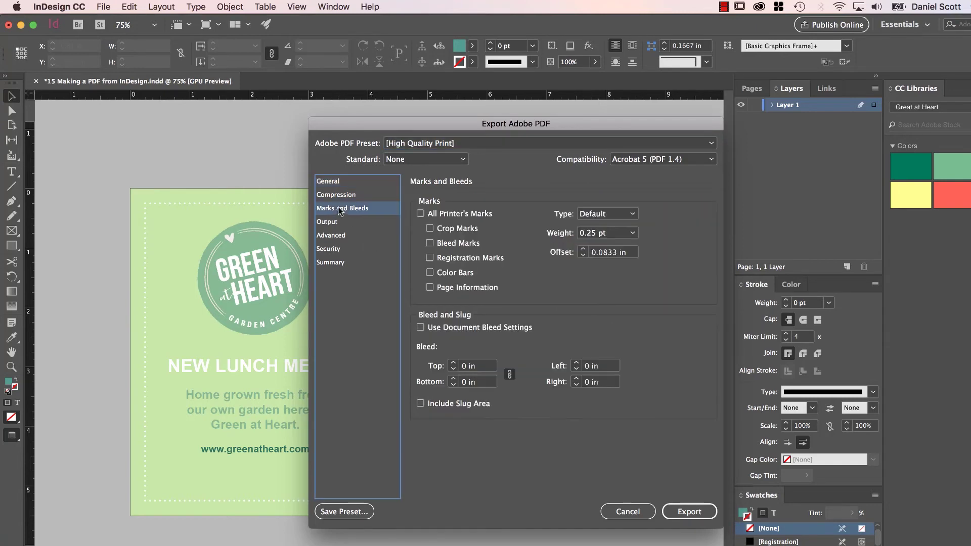
{"action": "left_click", "coordinate": [447, 230]}
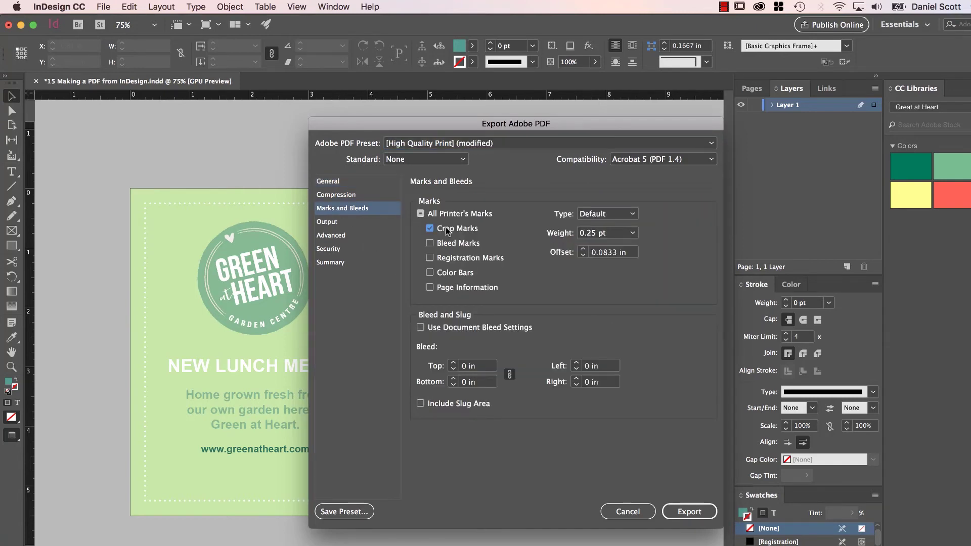
{"action": "left_click", "coordinate": [431, 329]}
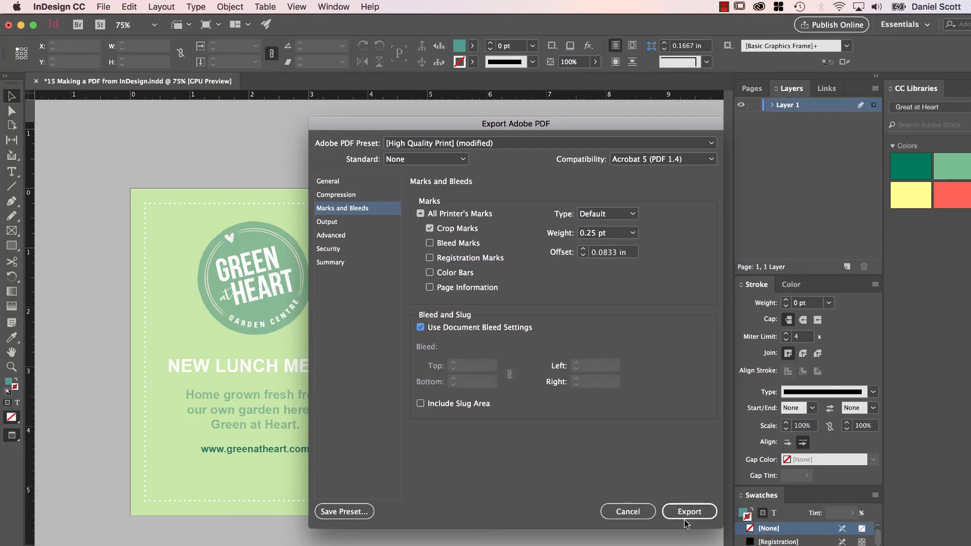
{"action": "left_click", "coordinate": [495, 144]}
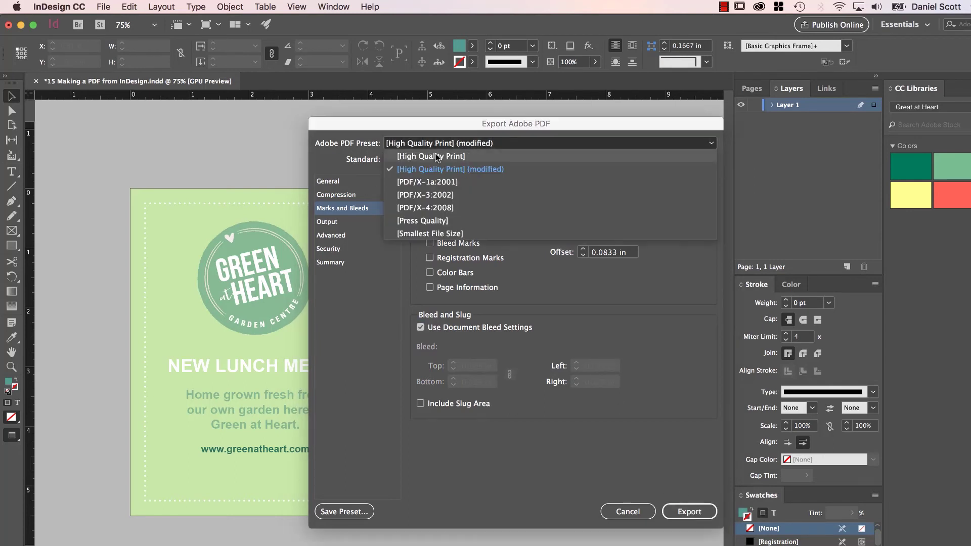
{"action": "left_click", "coordinate": [437, 157]}
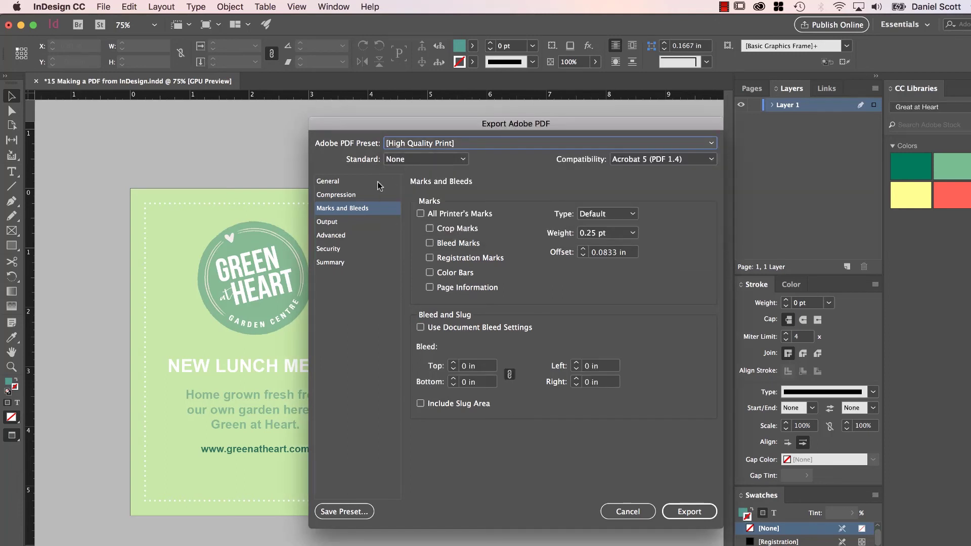
{"action": "left_click", "coordinate": [429, 228]}
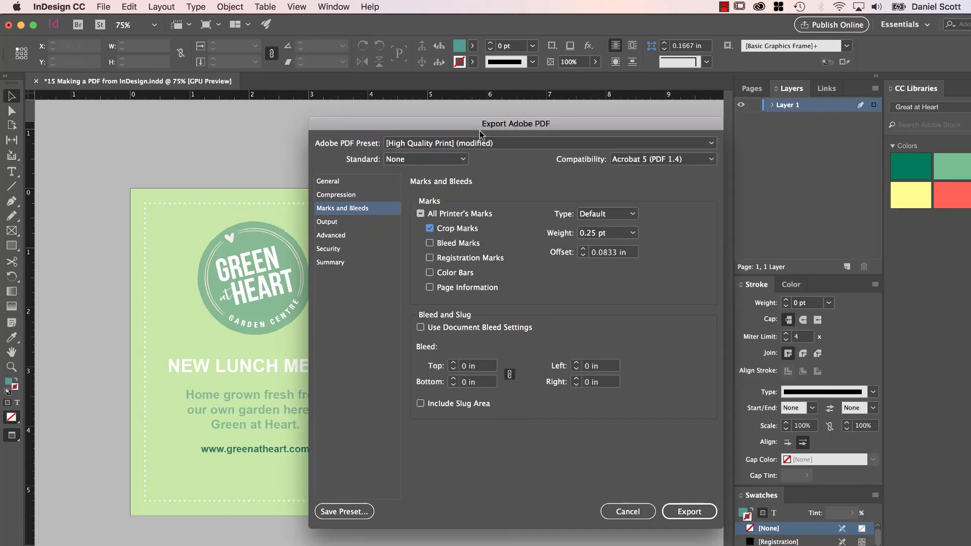